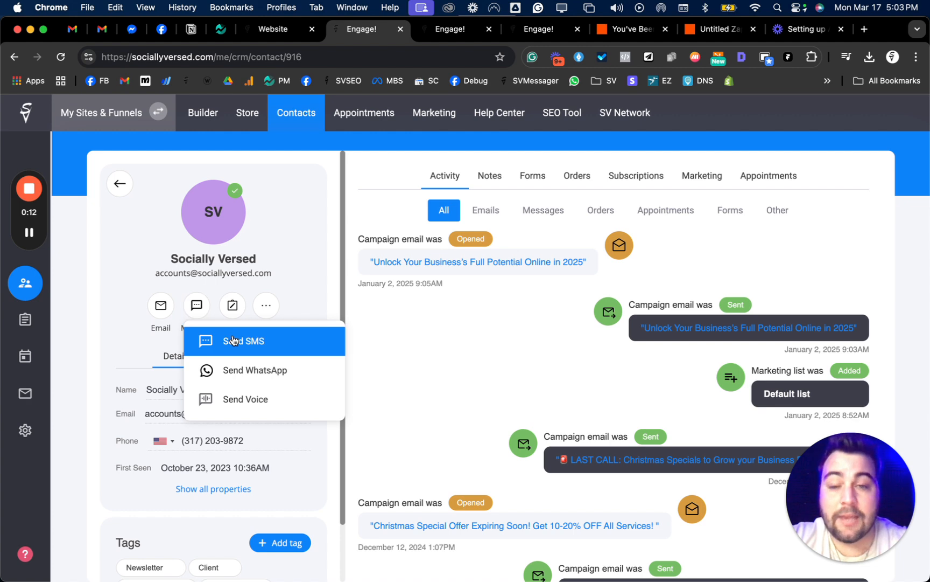
- Open the SMS composer for the Socially Versed contact and cancel it without sending a message
click(231, 341)
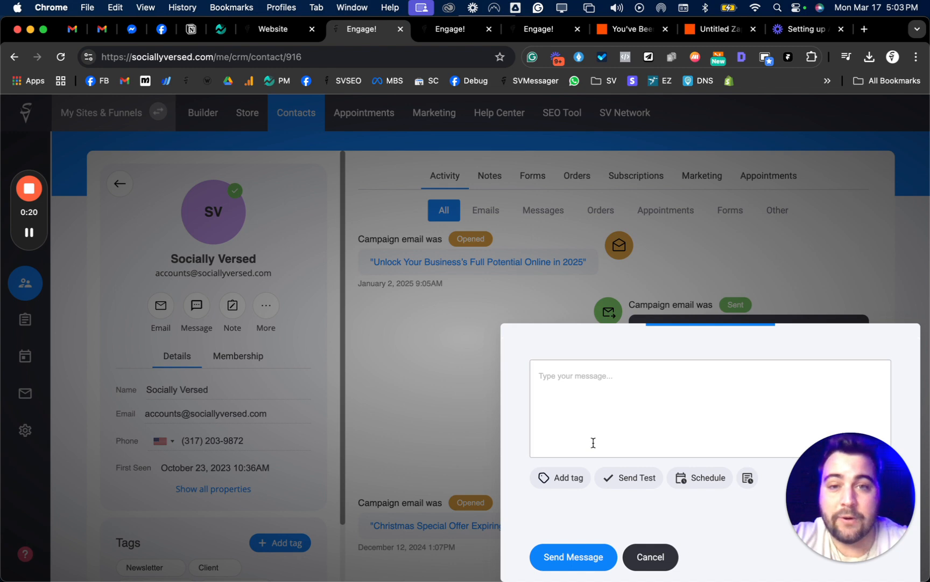
click(653, 556)
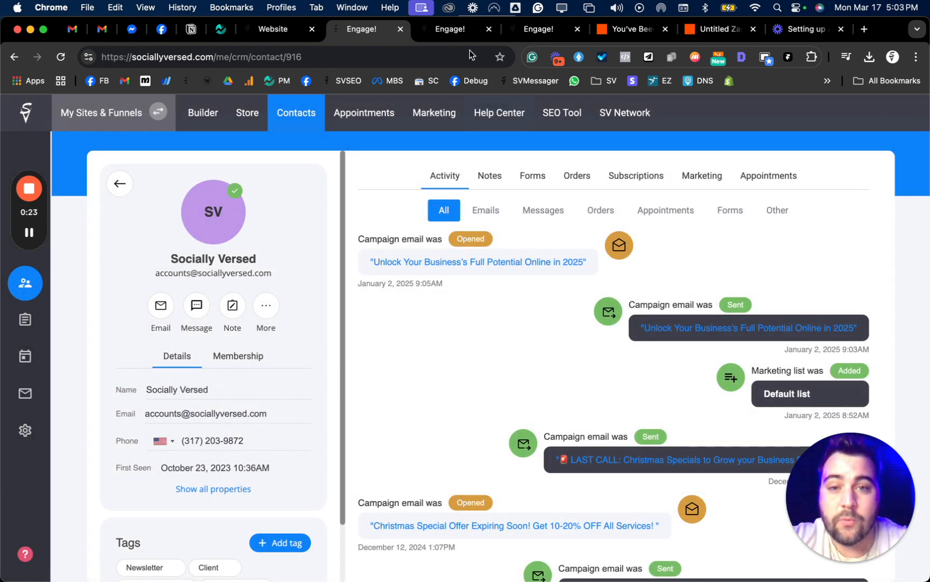
- Switch to the message campaign and advance through its name, the SMS Campaign type and the Client segment to the campaign settings
click(447, 34)
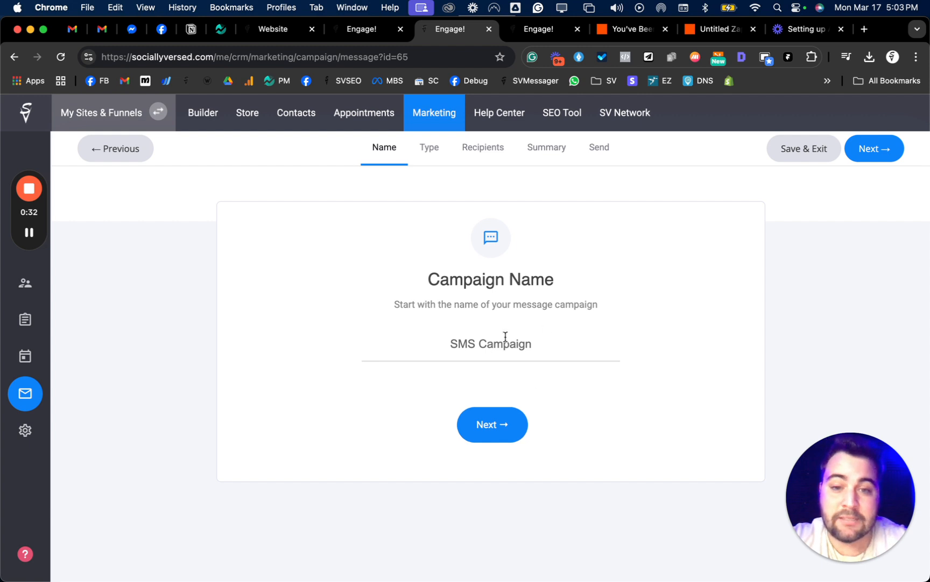
click(498, 425)
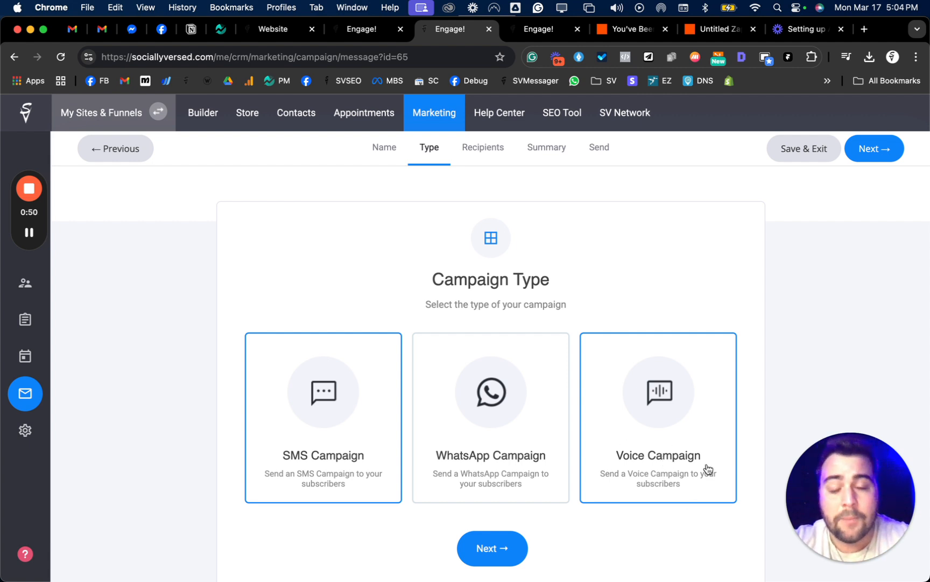
mouse_move(387, 560)
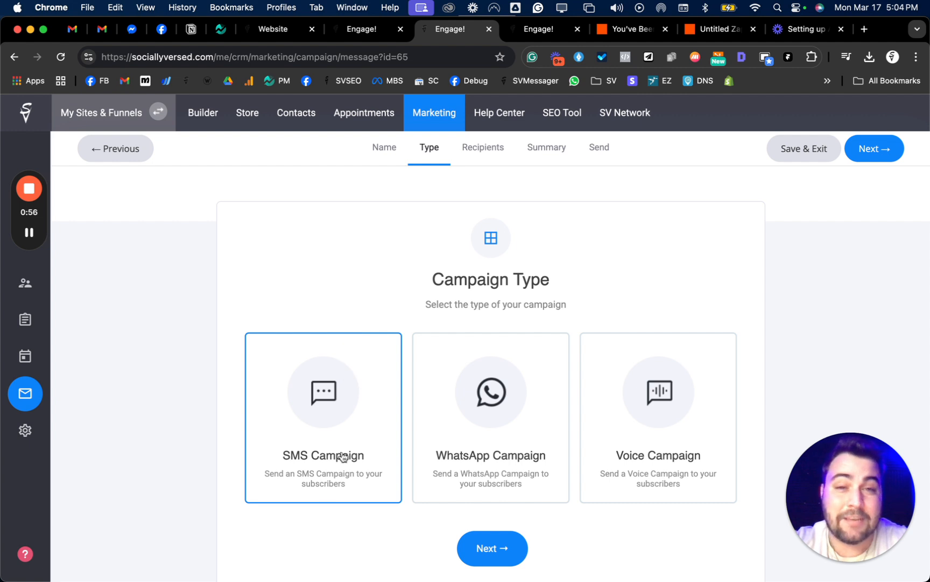
scroll(316, 465, down, 2)
click(495, 515)
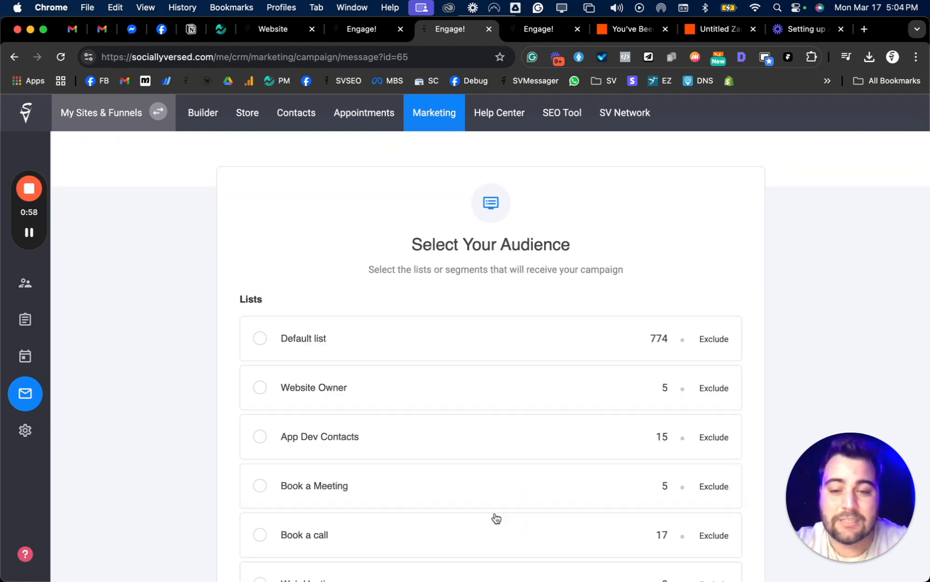
scroll(441, 302, down, 10)
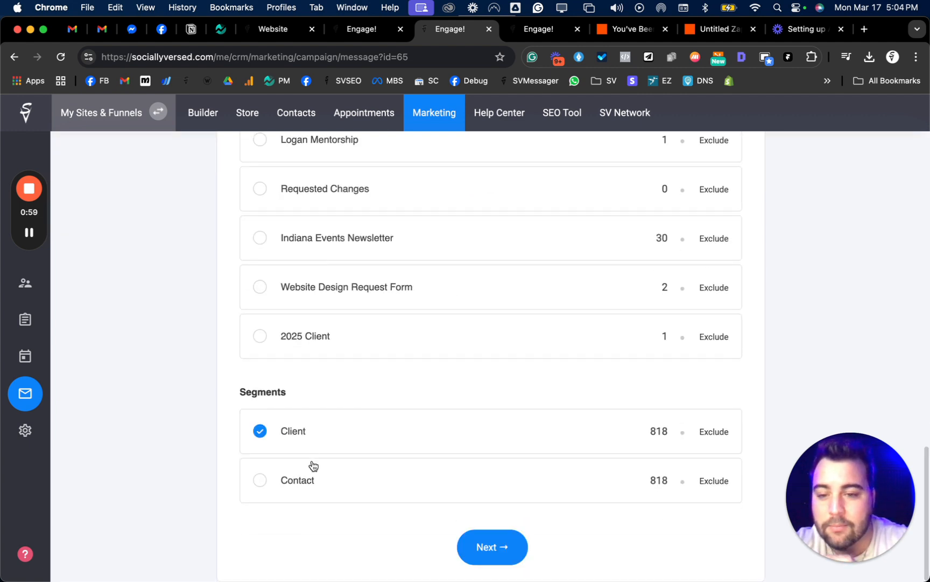
click(503, 547)
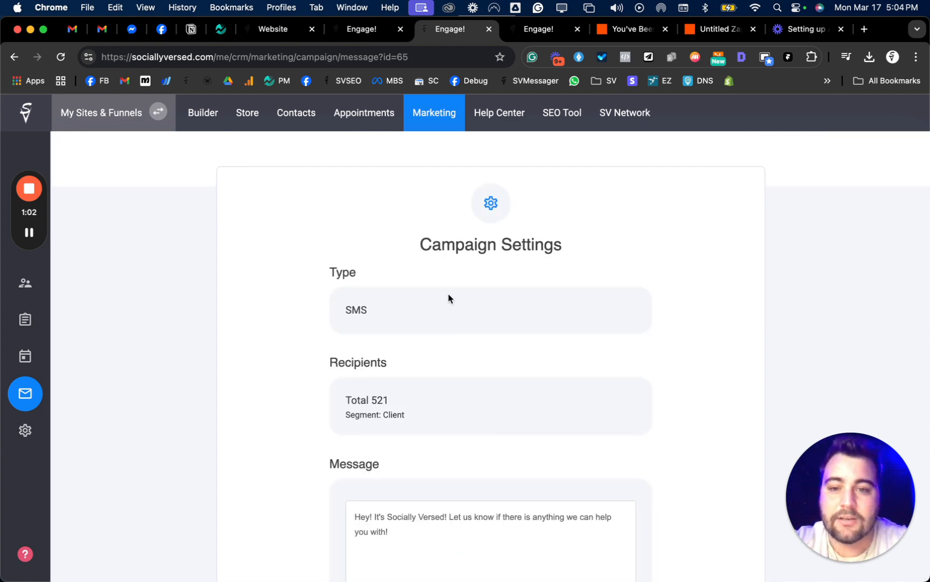
- Review the campaign's type, recipients and message text, and continue to the options for when to send it
scroll(448, 298, down, 3)
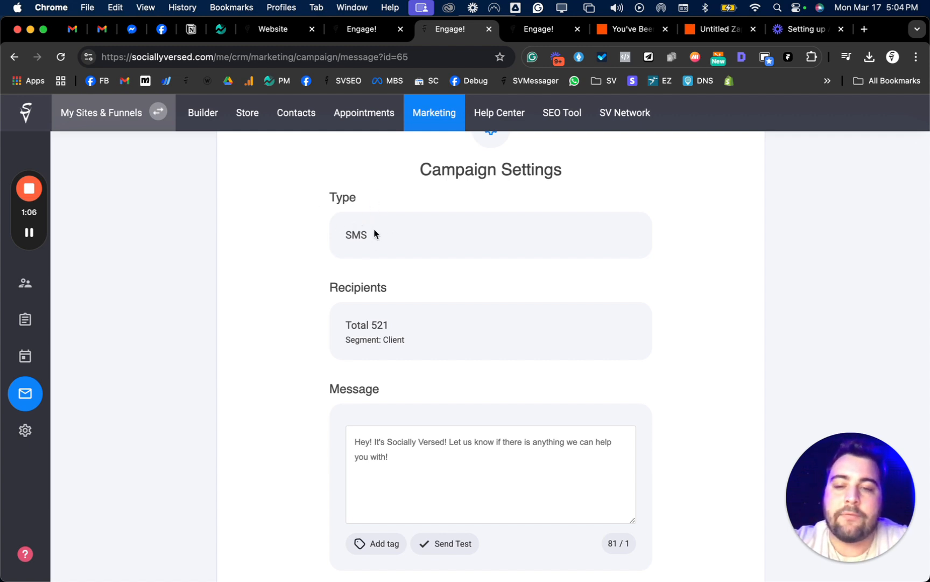
scroll(386, 235, down, 3)
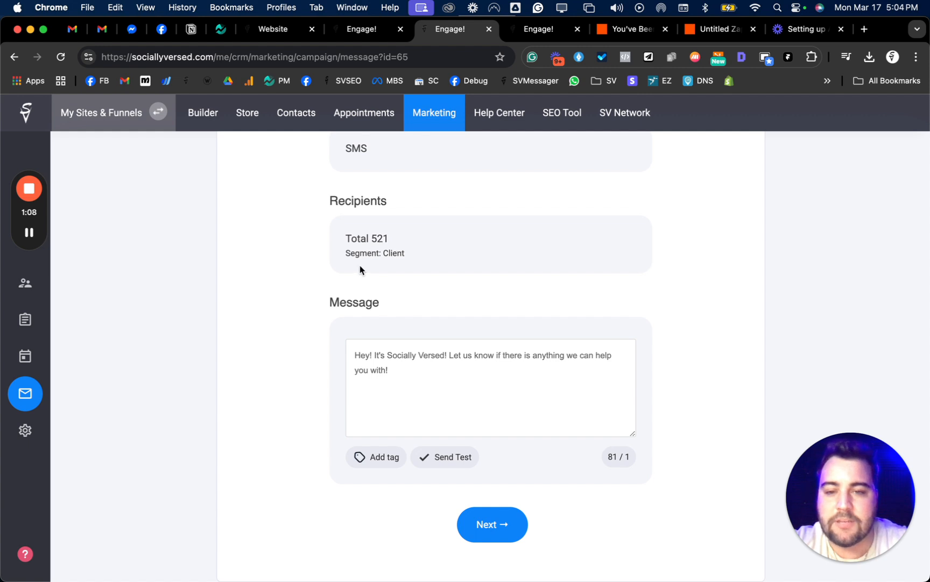
click(397, 377)
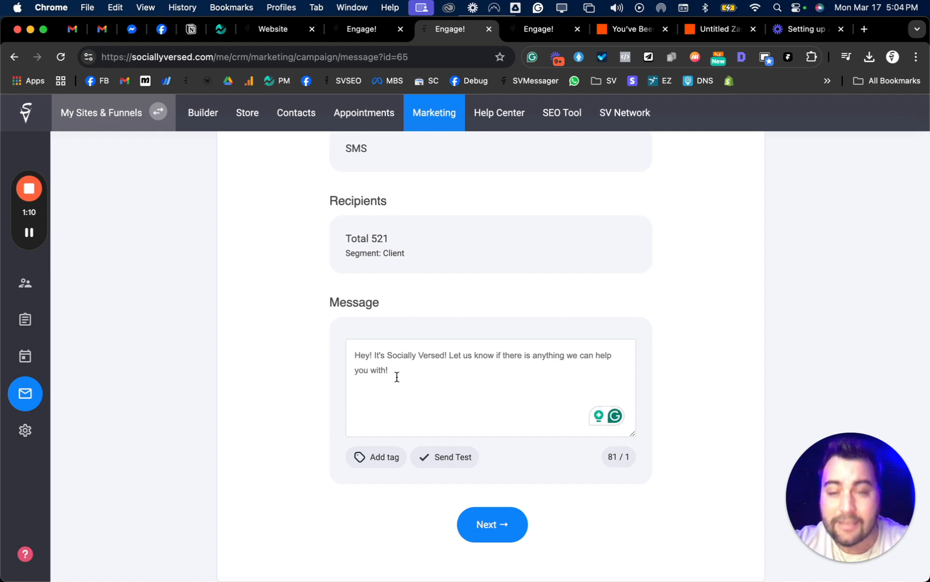
drag(397, 376, 309, 324)
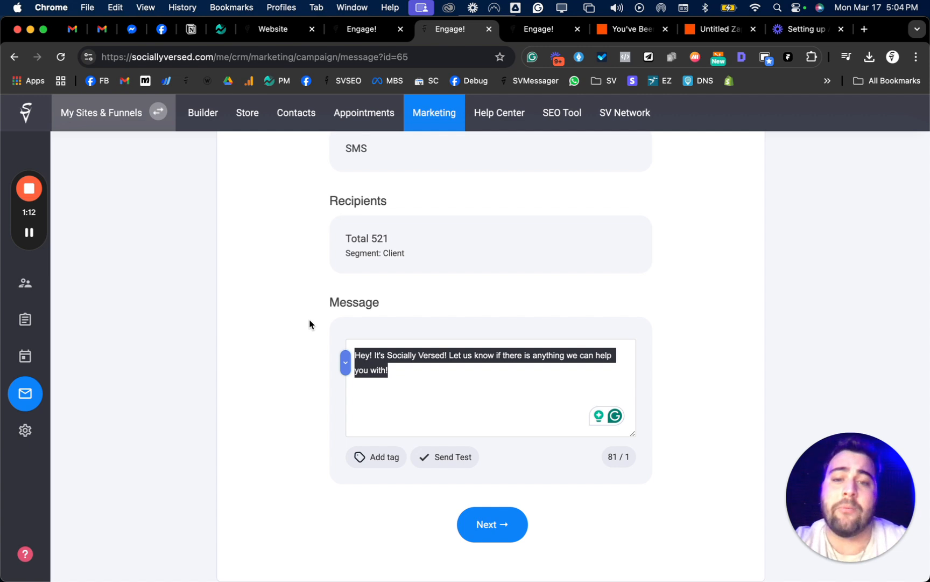
click(422, 383)
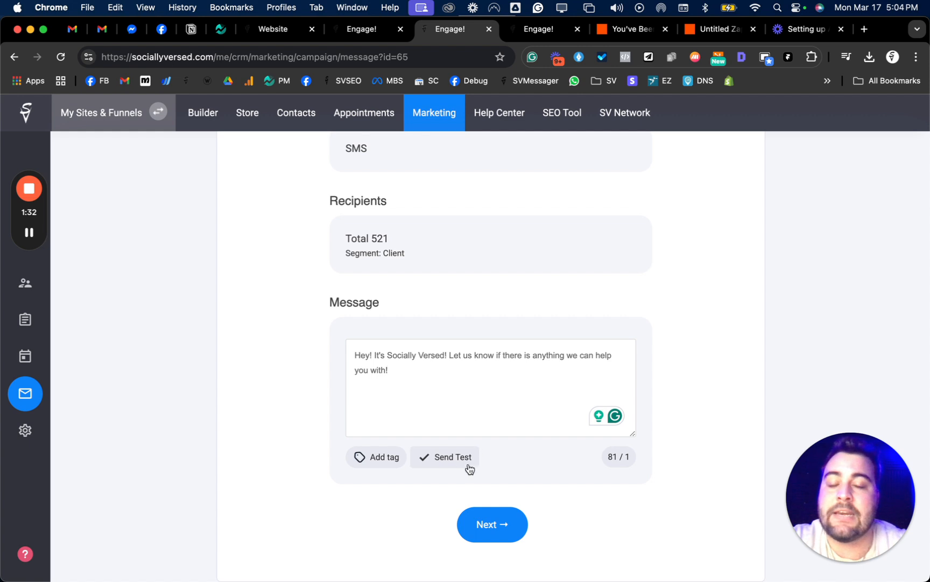
click(492, 526)
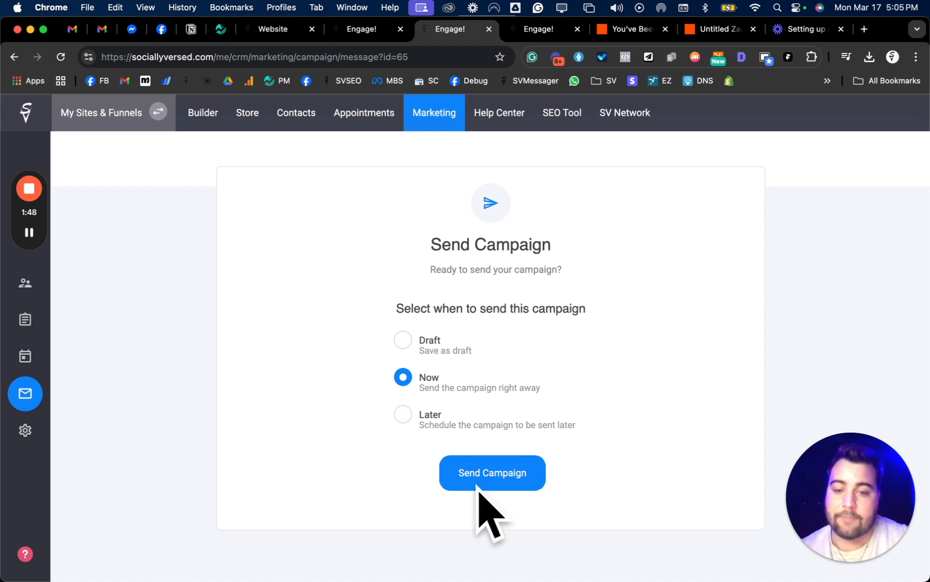
scroll(557, 309, up, 1)
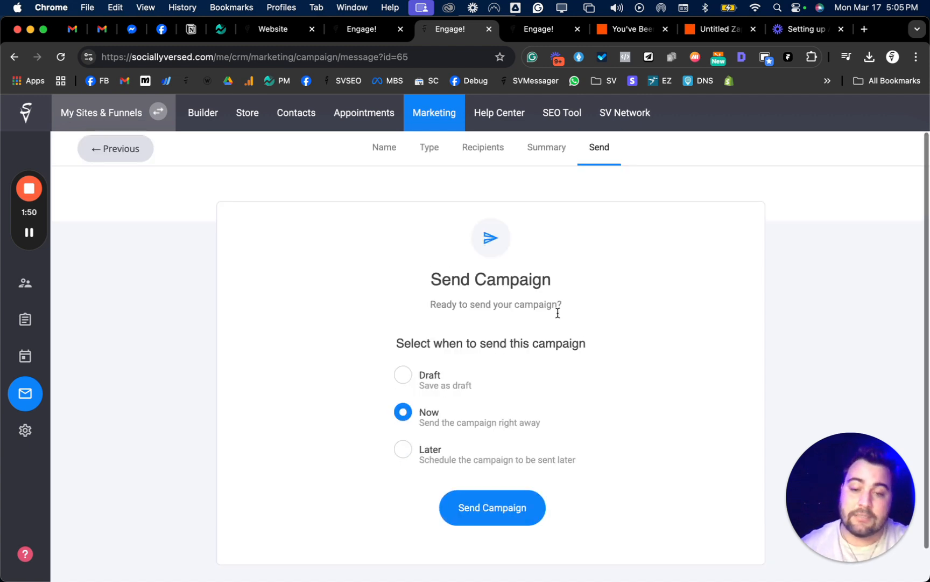
- Switch to the automation flow, start adding a new trigger, and look through the available trigger types
click(533, 32)
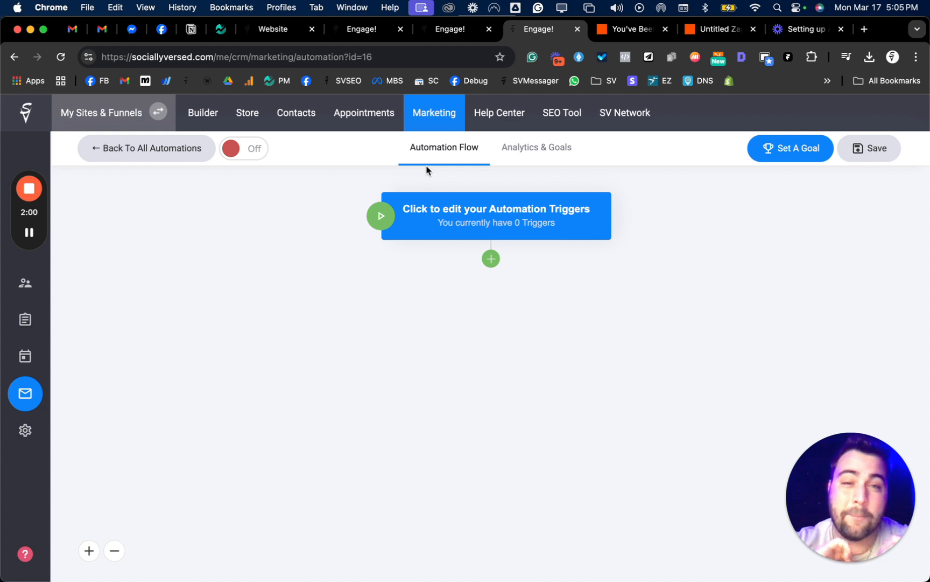
mouse_move(463, 225)
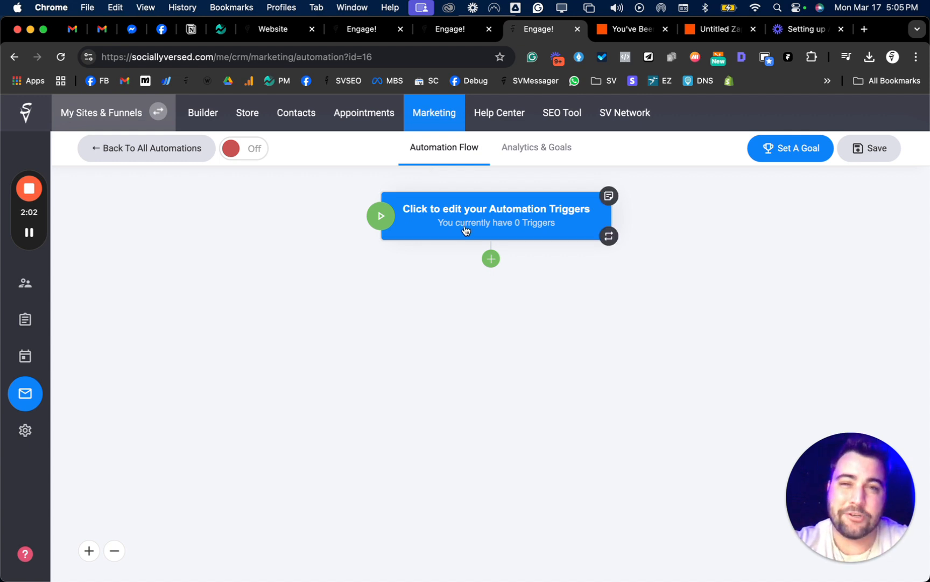
click(497, 220)
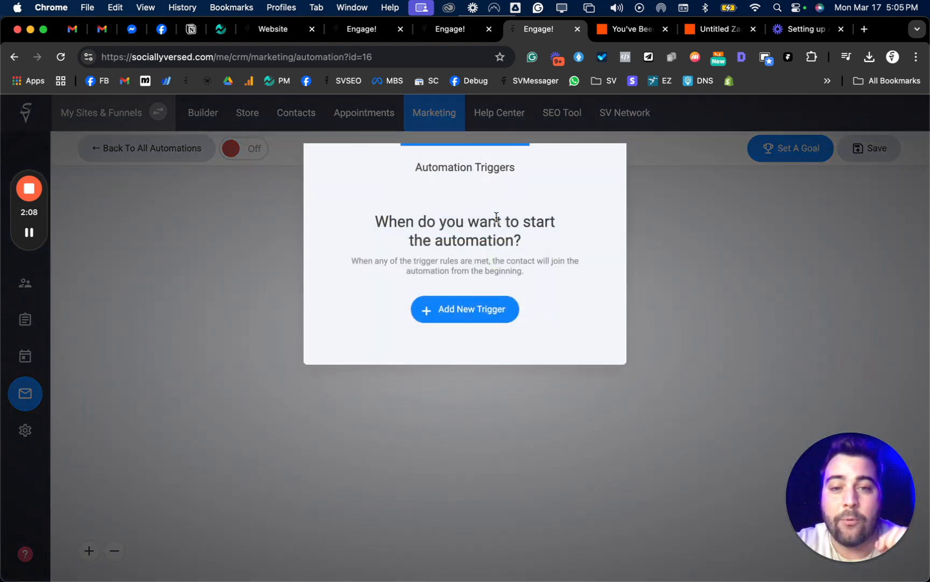
click(490, 315)
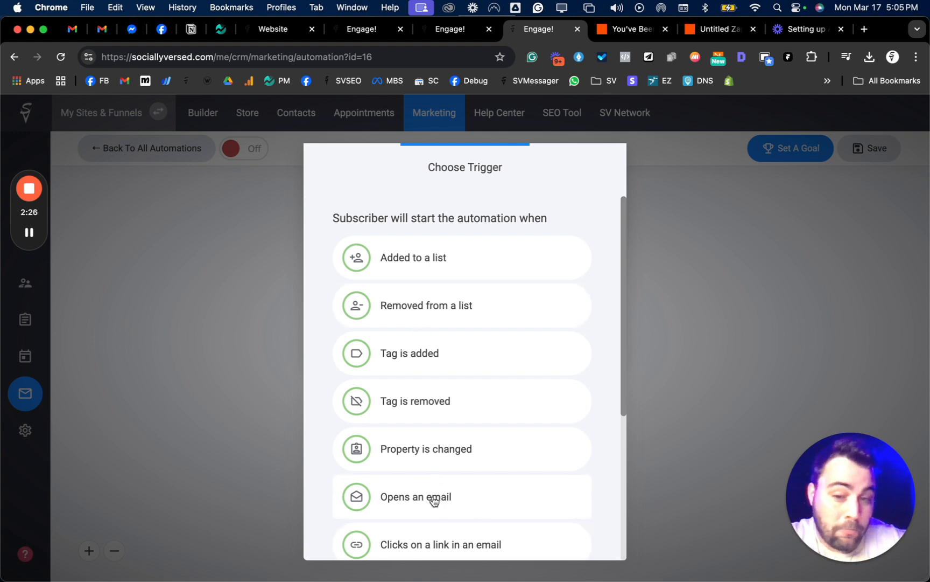
scroll(434, 501, down, 3)
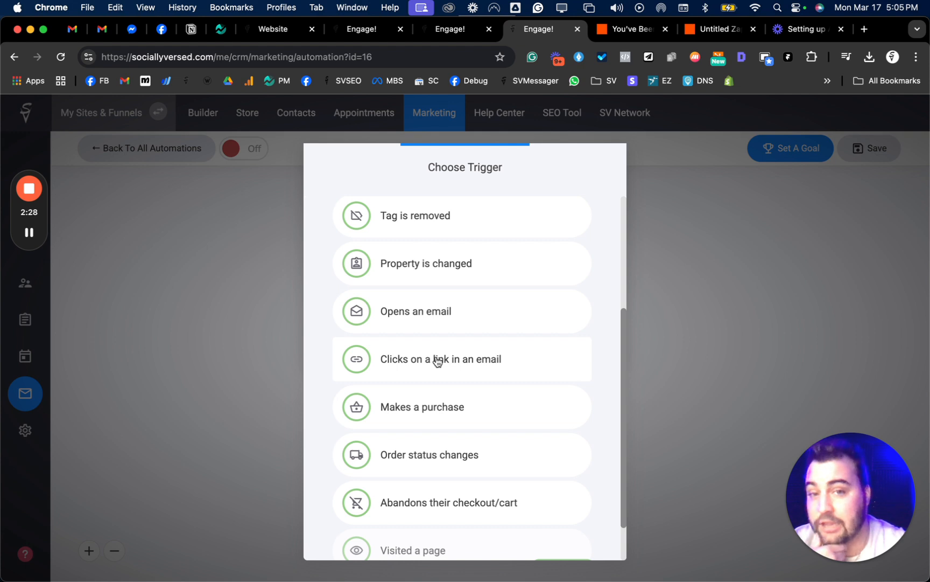
scroll(438, 360, down, 2)
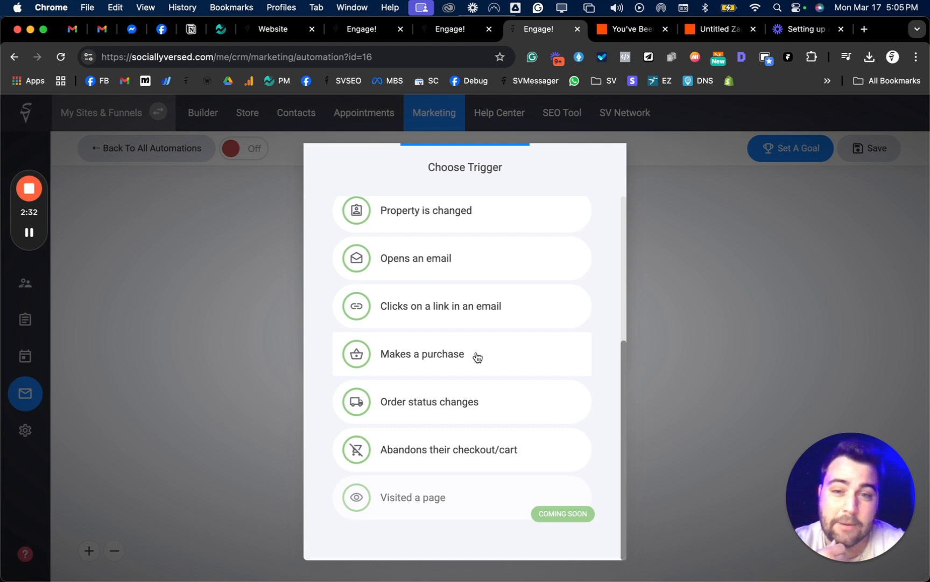
scroll(476, 357, up, 5)
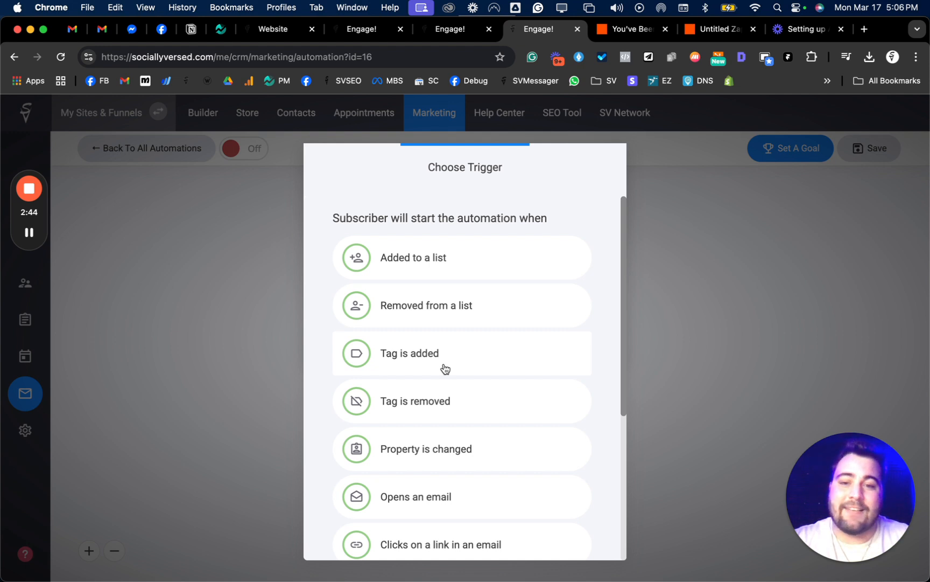
- Set the automation to start when the Lifetime tag is added to a contact, and return to the flow
click(413, 355)
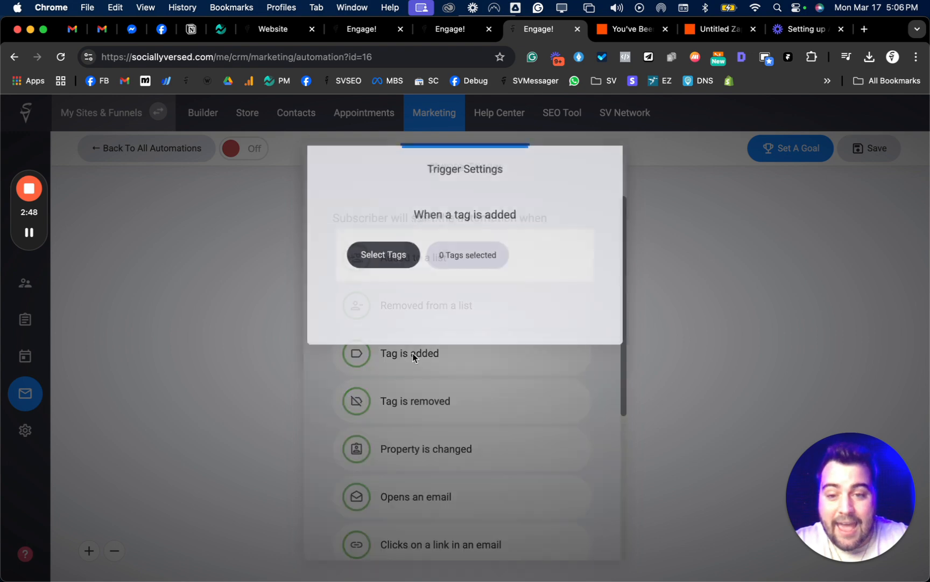
click(386, 266)
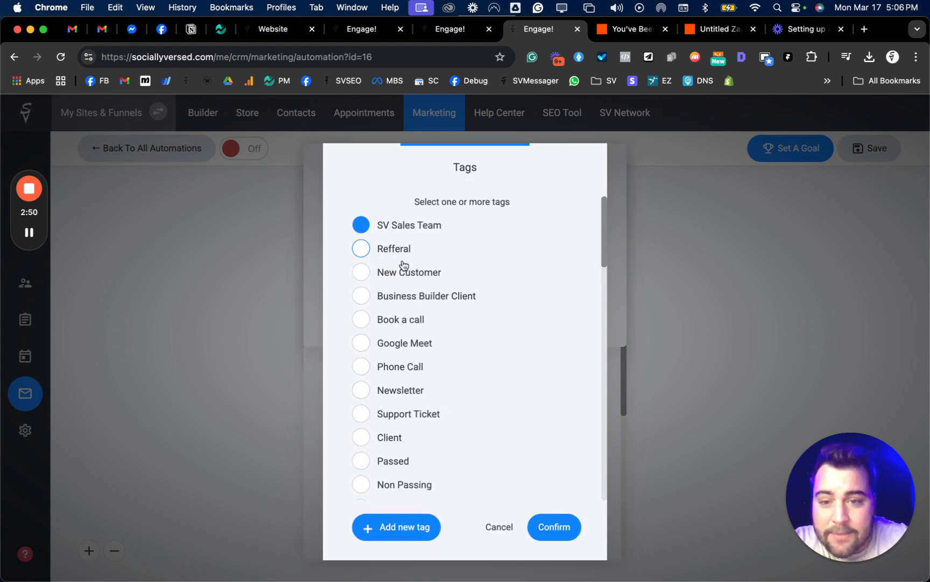
scroll(415, 312, down, 10)
click(386, 473)
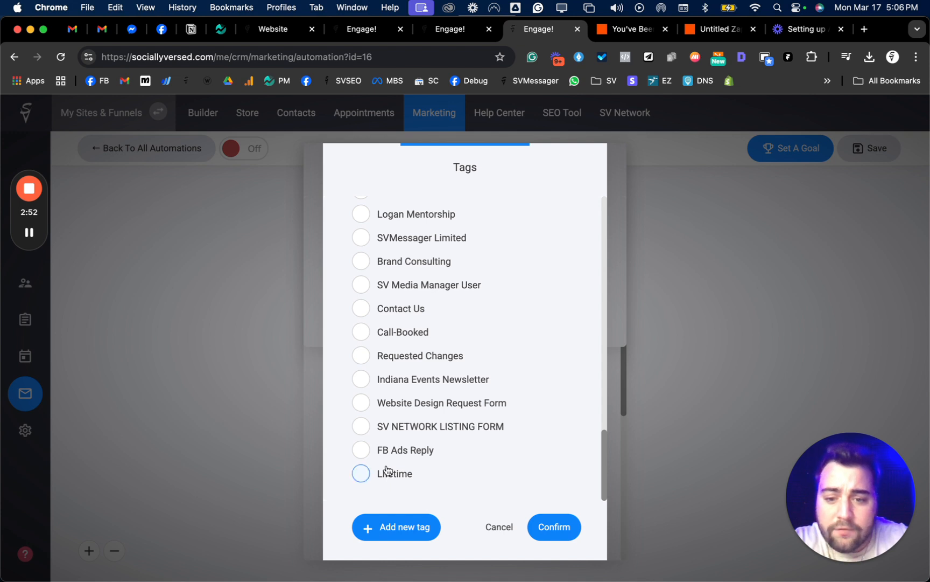
click(553, 526)
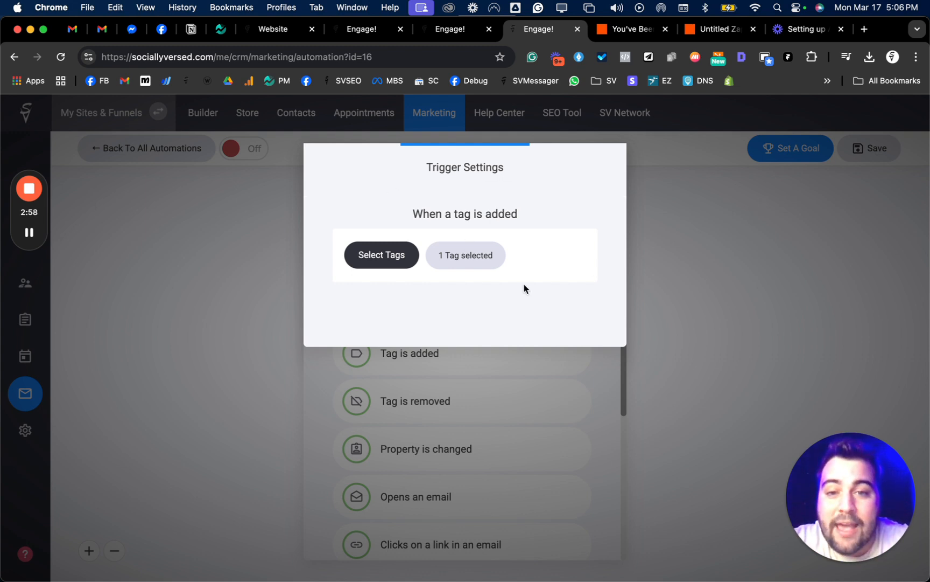
click(697, 202)
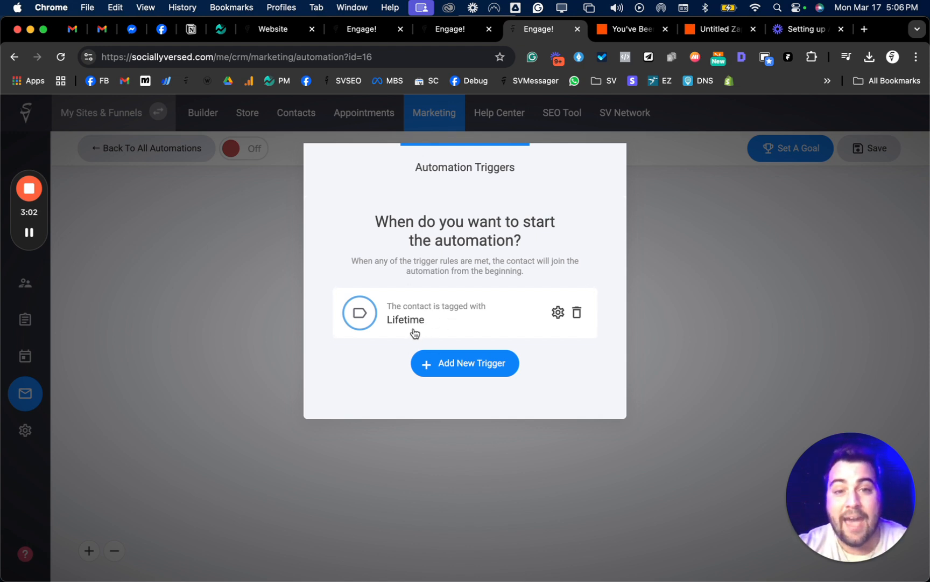
click(633, 303)
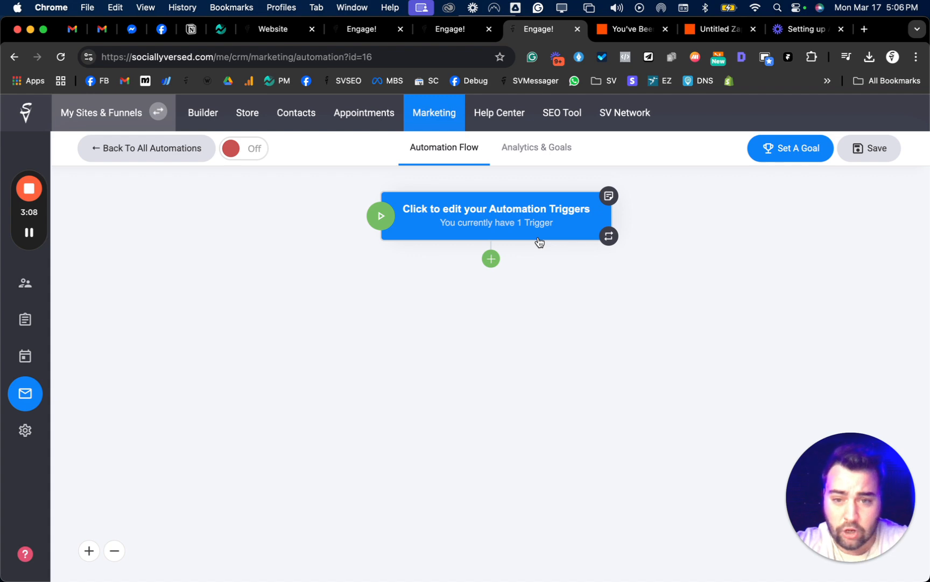
- Start adding a step below the automation trigger and look through the available automated, sending, contact and other actions
click(490, 259)
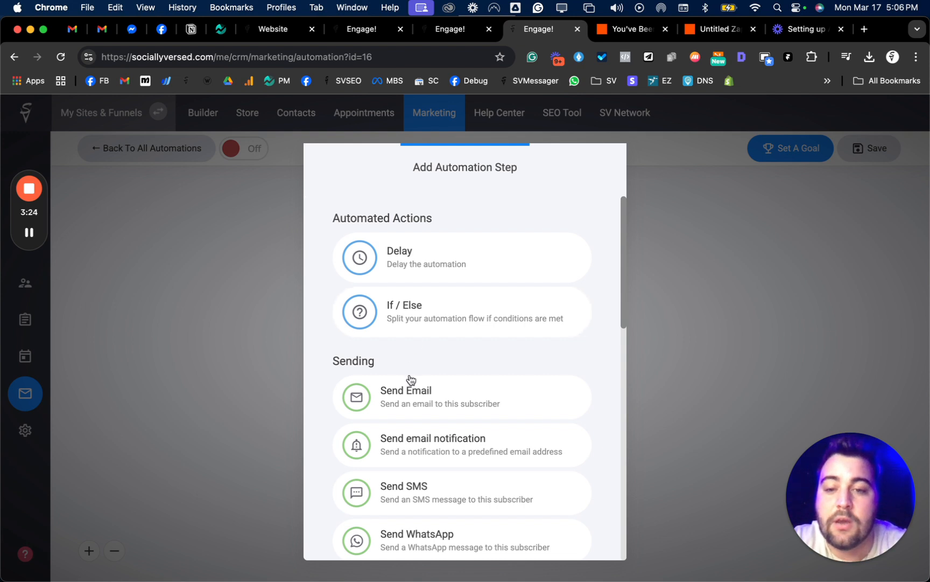
scroll(412, 381, down, 2)
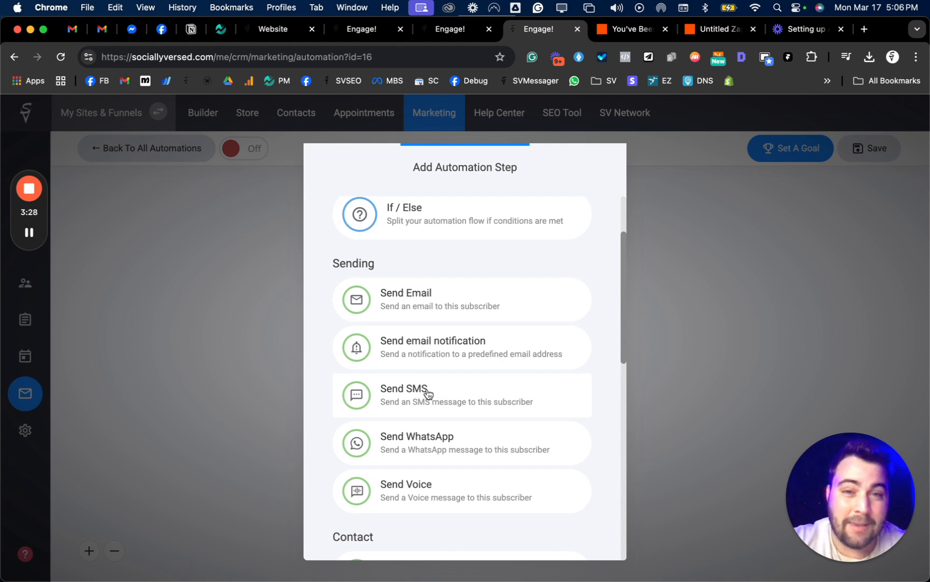
scroll(464, 506, down, 4)
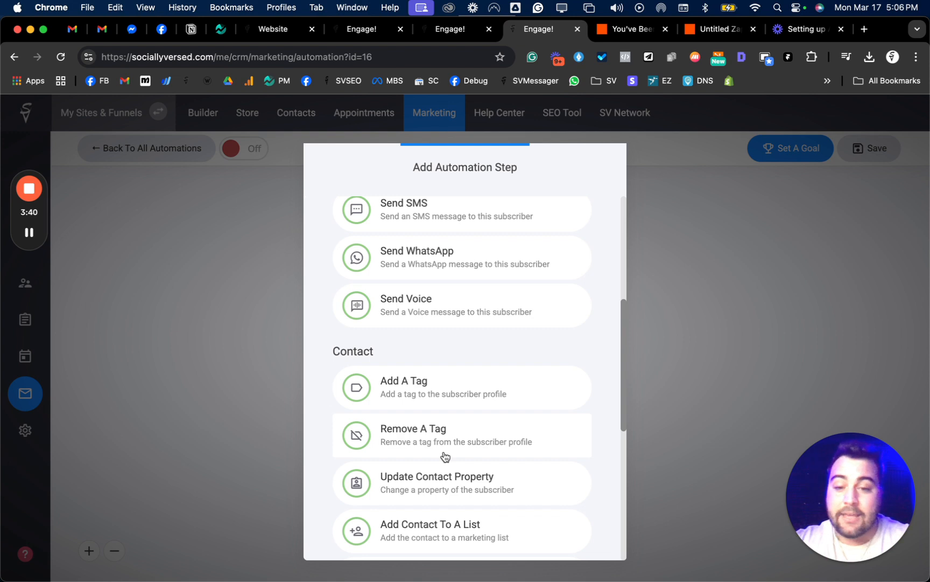
scroll(445, 456, down, 1)
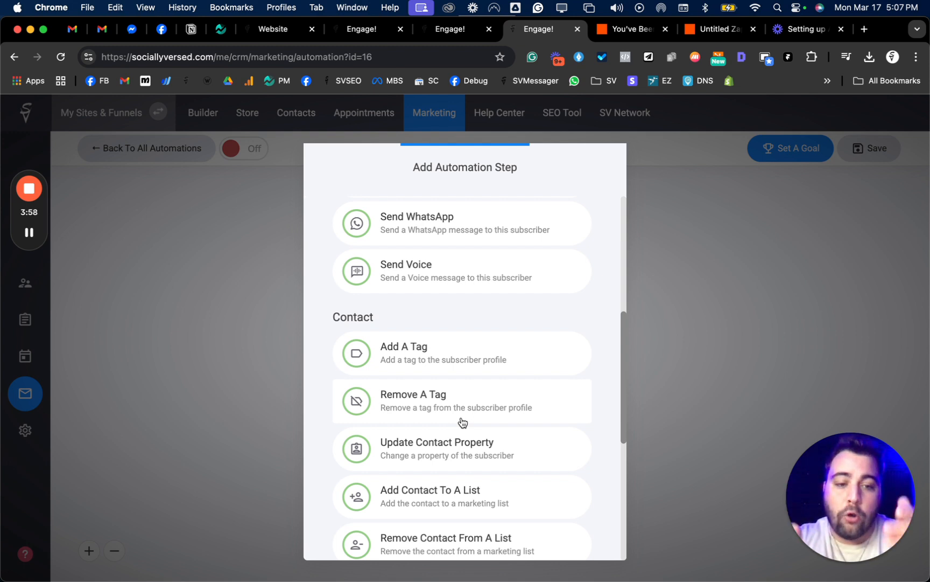
scroll(474, 457, down, 5)
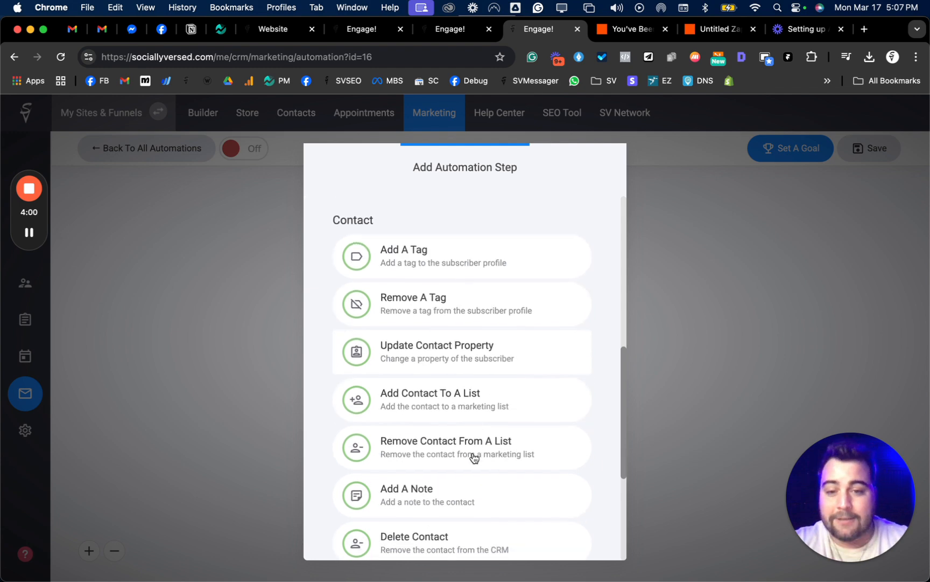
scroll(473, 457, up, 14)
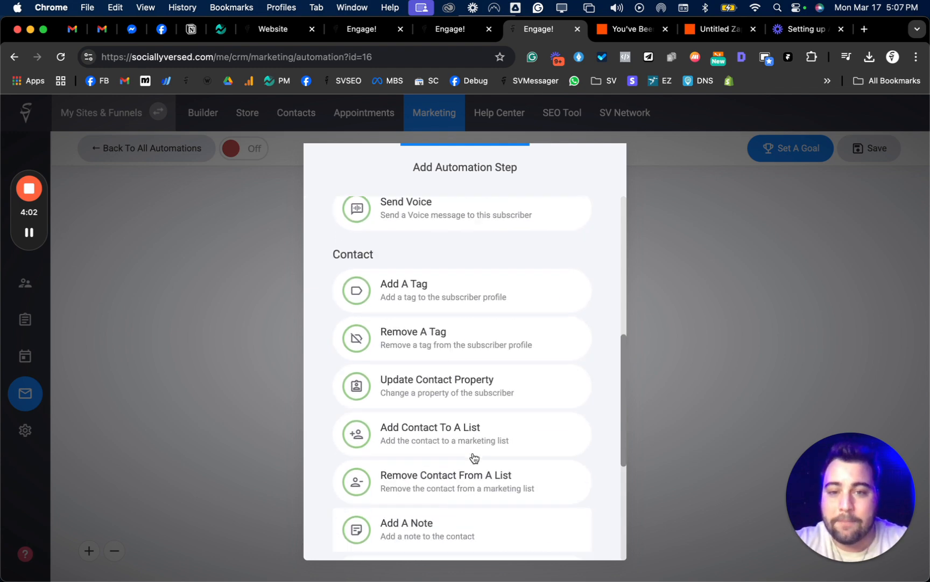
scroll(473, 441, down, 16)
scroll(474, 443, down, 4)
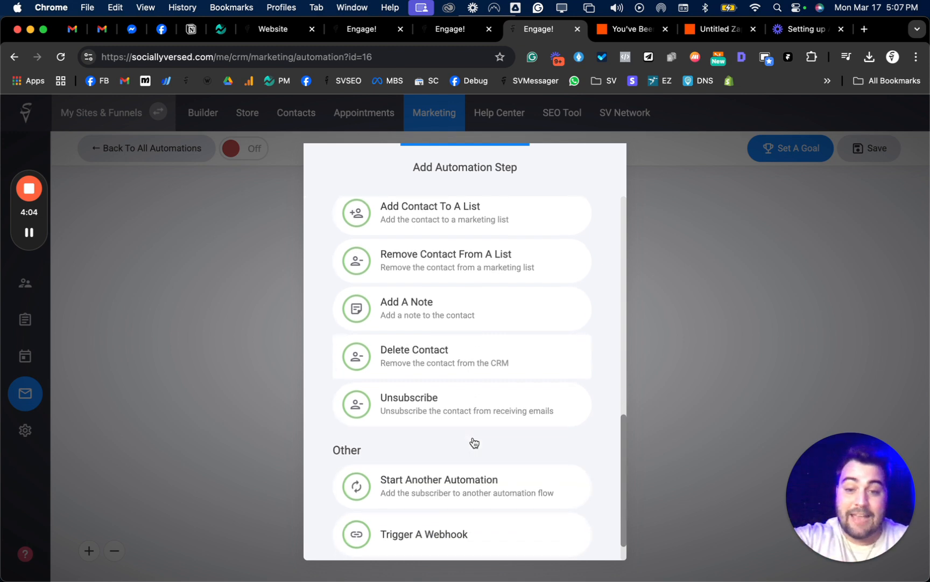
scroll(474, 439, down, 2)
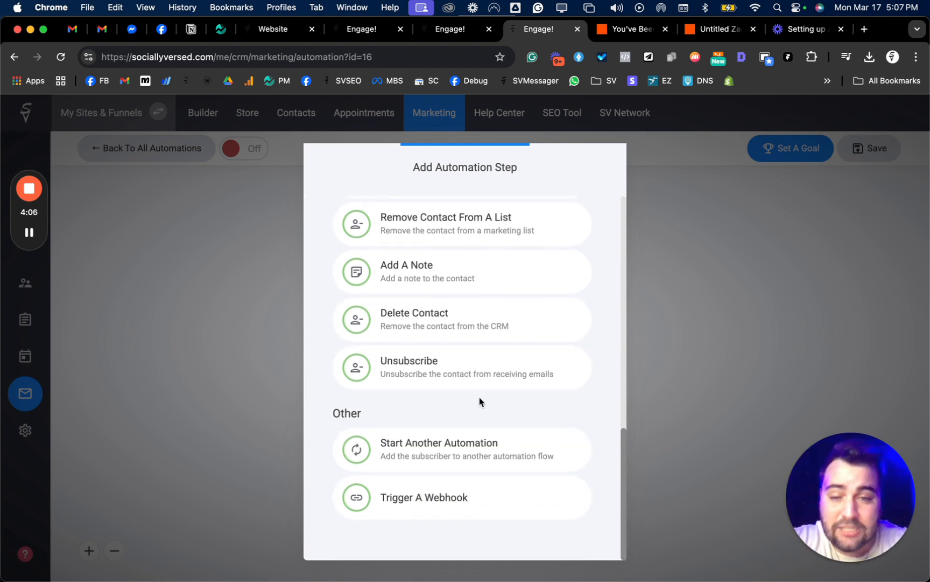
scroll(496, 319, up, 3)
scroll(494, 316, down, 3)
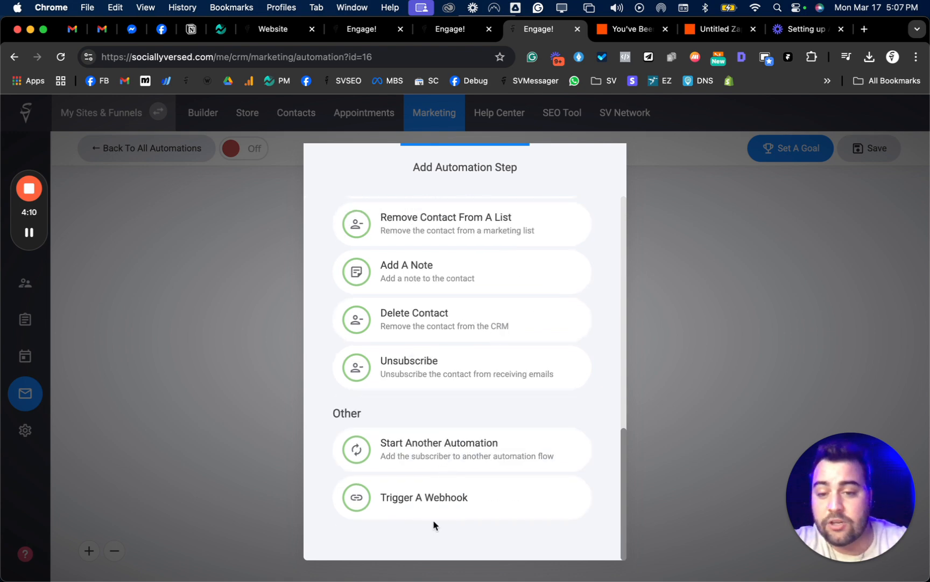
scroll(440, 477, up, 5)
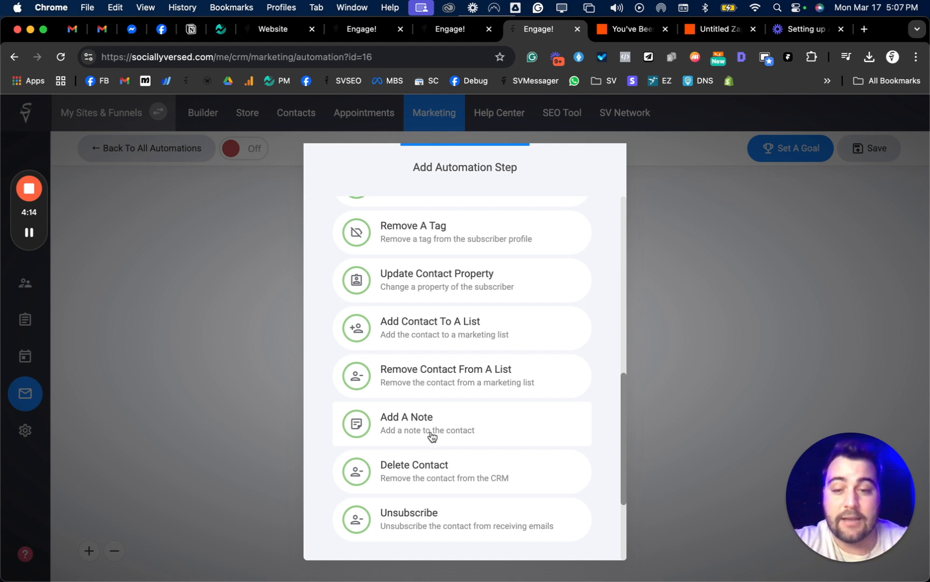
scroll(432, 436, up, 3)
scroll(441, 482, up, 3)
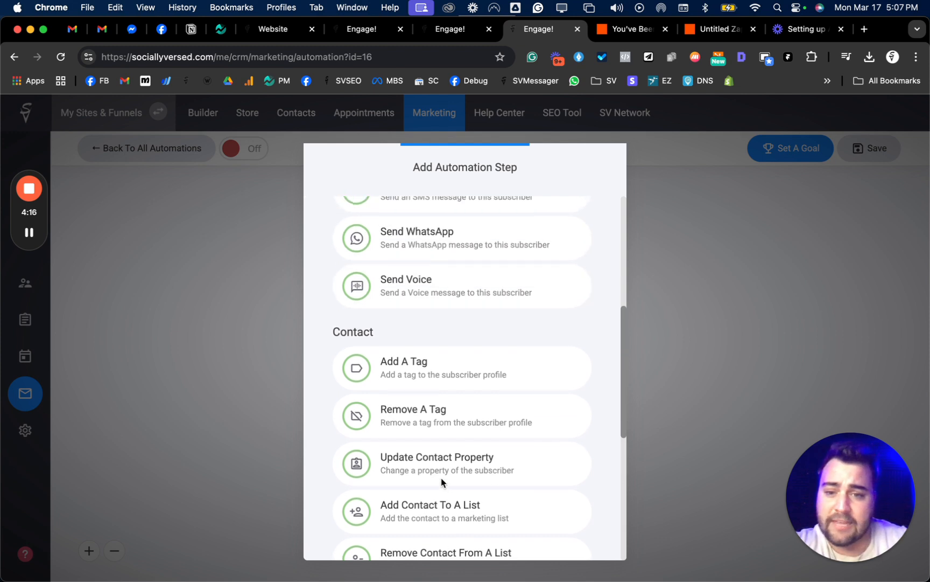
scroll(442, 482, up, 6)
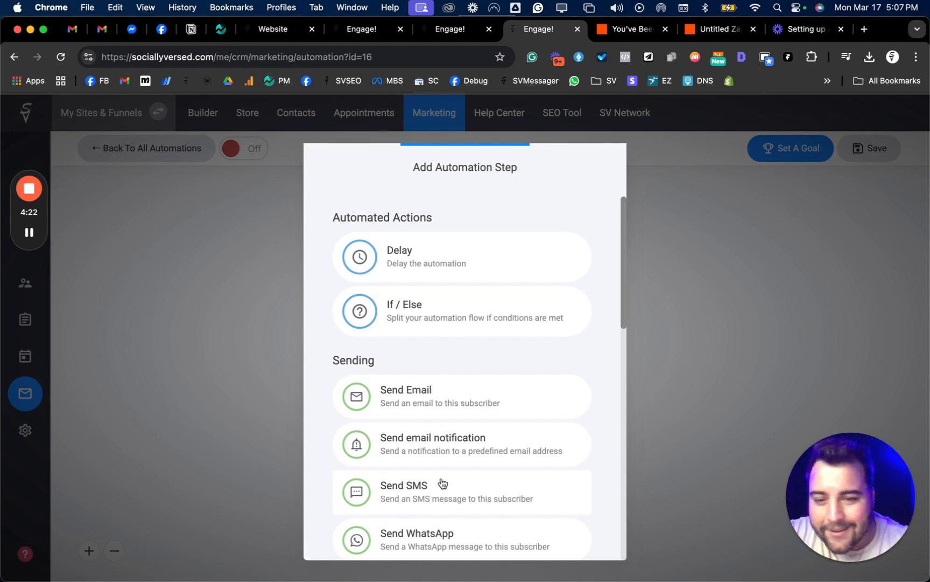
- Choose a Send Email step with the subject "NEw Email", keep the default sender, and continue to building the email
click(454, 401)
click(401, 288)
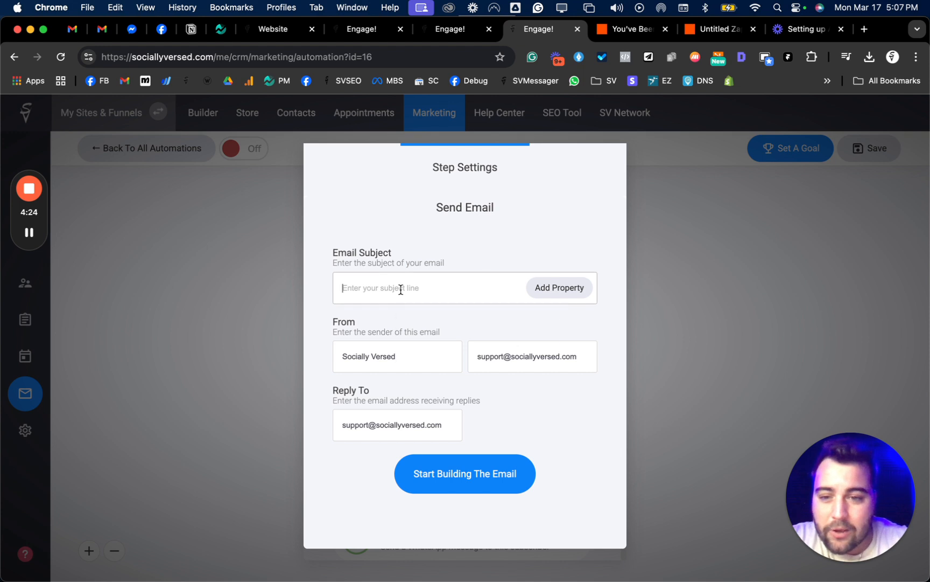
text(NEw Email)
click(423, 324)
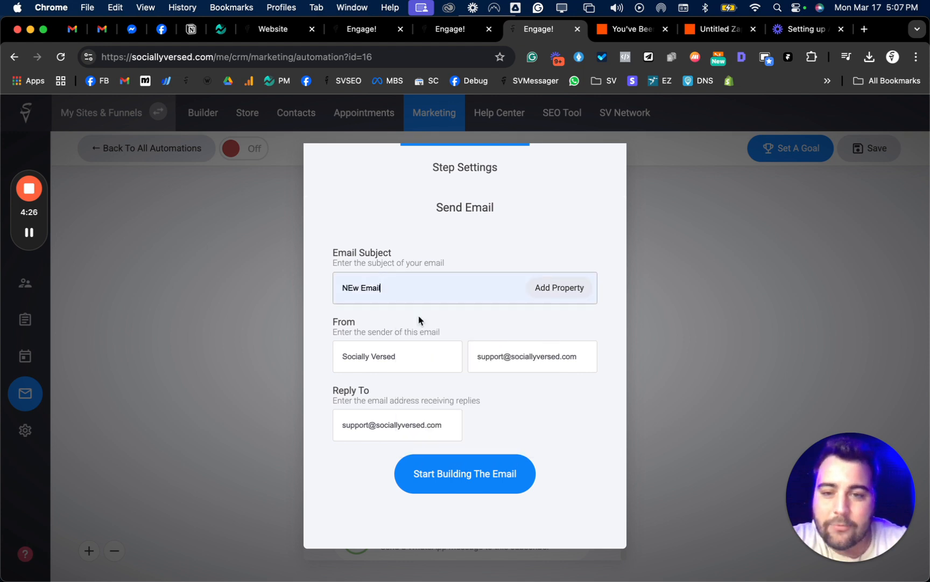
click(463, 473)
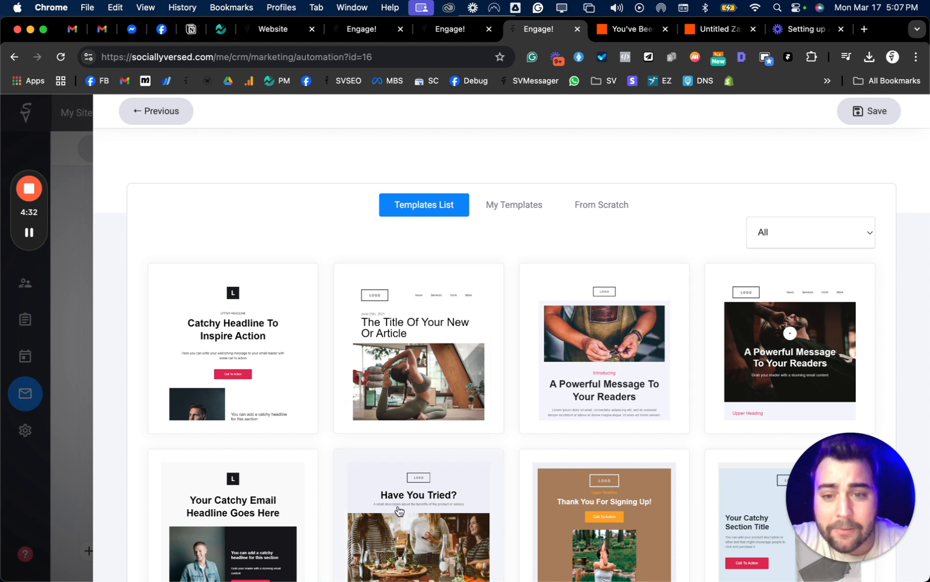
- Browse the email templates and select the plain-text letter template at the end of the list
scroll(417, 536, down, 1)
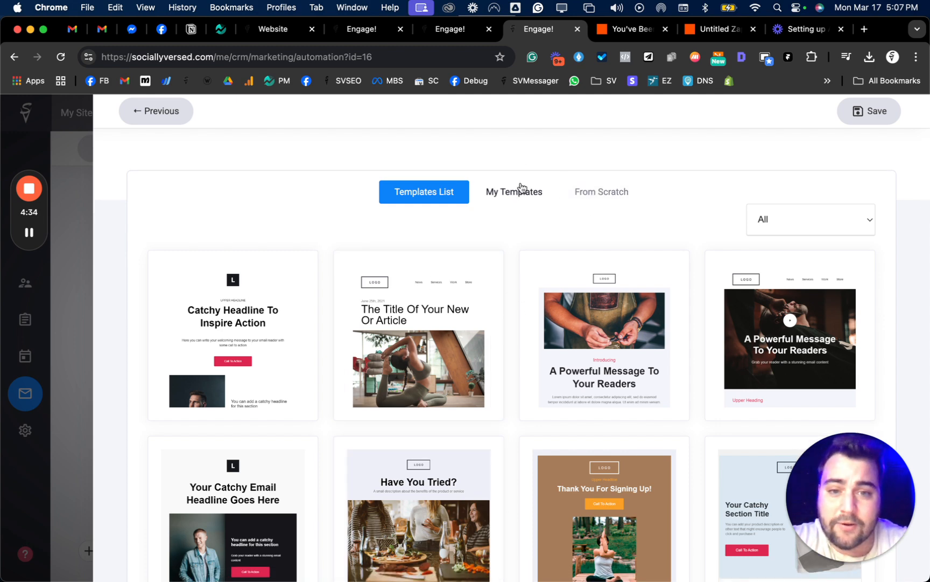
scroll(507, 212, down, 2)
scroll(508, 212, down, 10)
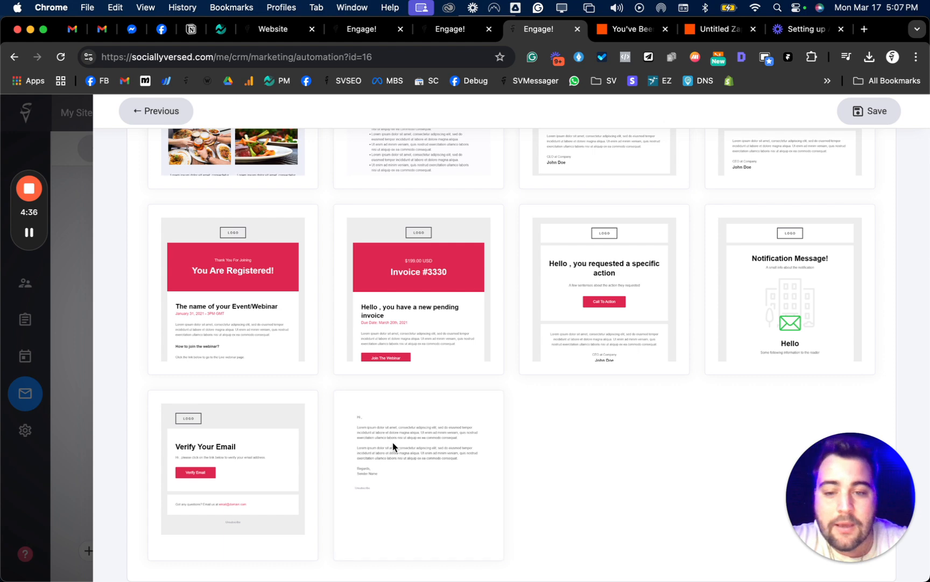
click(393, 442)
- Insert filler text into the first body paragraph of the email, save the email and return to the automation flow
click(472, 211)
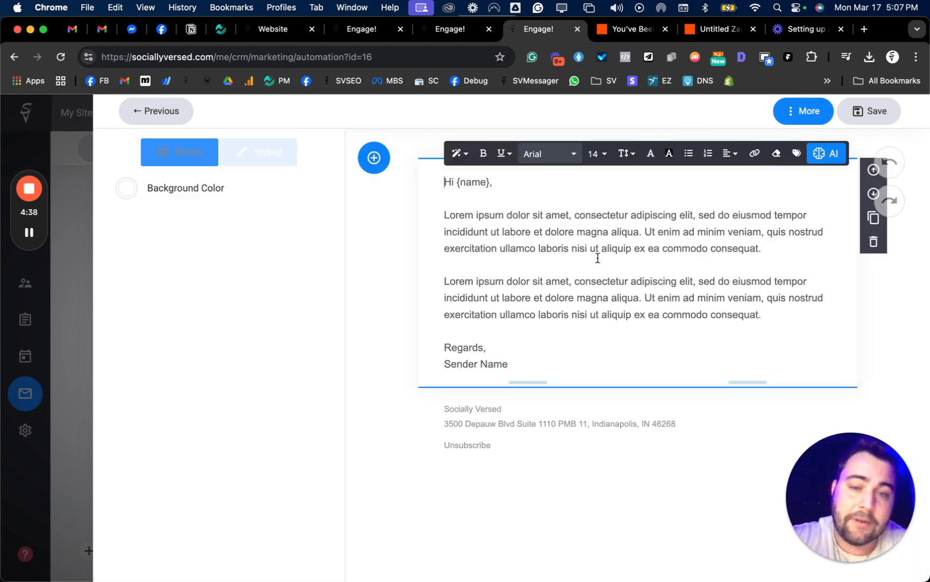
drag(605, 249, 607, 259)
text(vs)
click(579, 249)
text(xcpoADMSCPsdmnvsdvlklsdV)
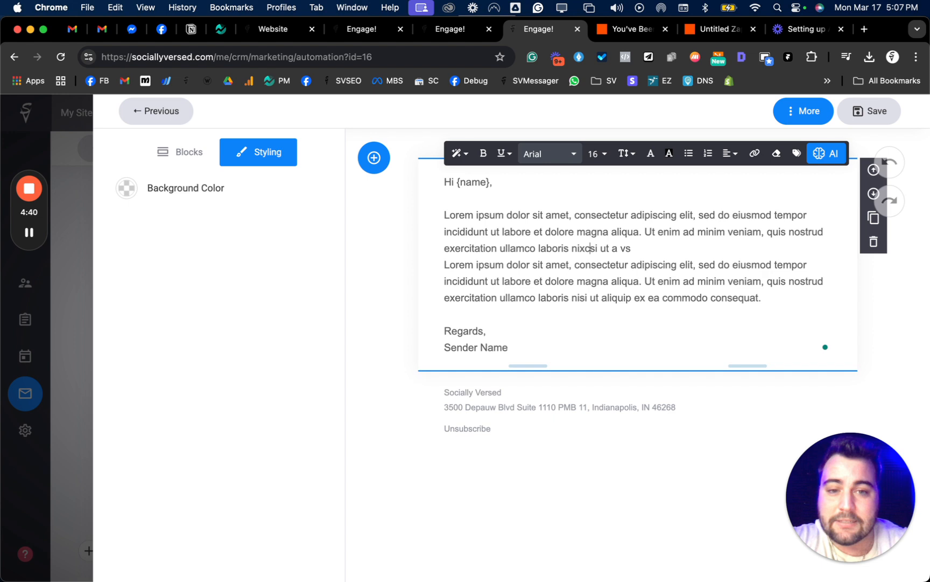
click(882, 112)
click(756, 280)
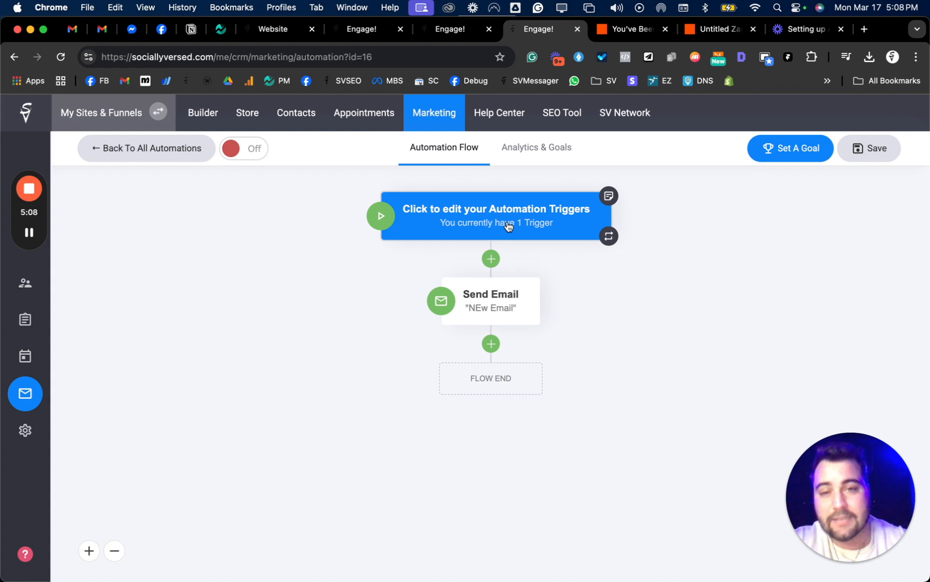
- Start adding a Delay step after the Send Email step
click(492, 348)
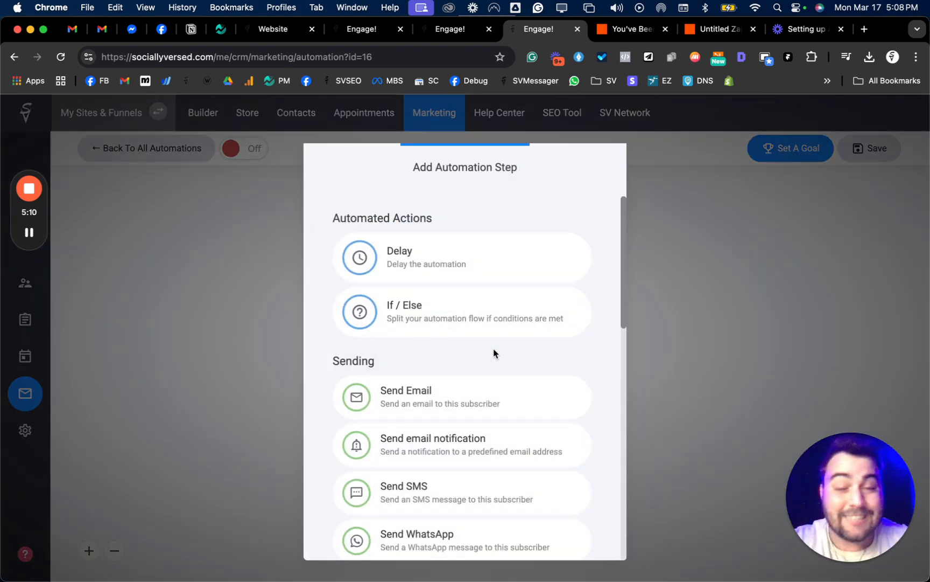
click(448, 249)
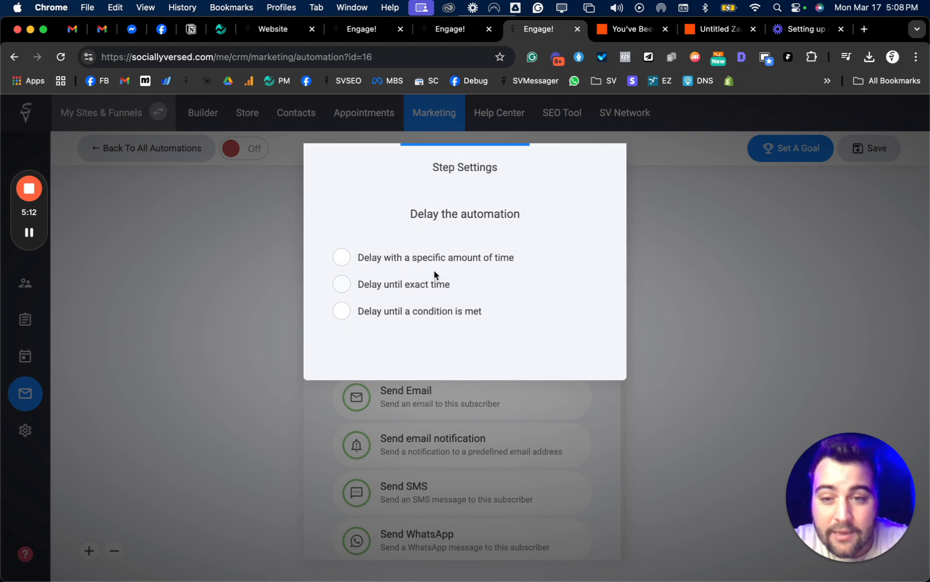
click(420, 293)
click(398, 381)
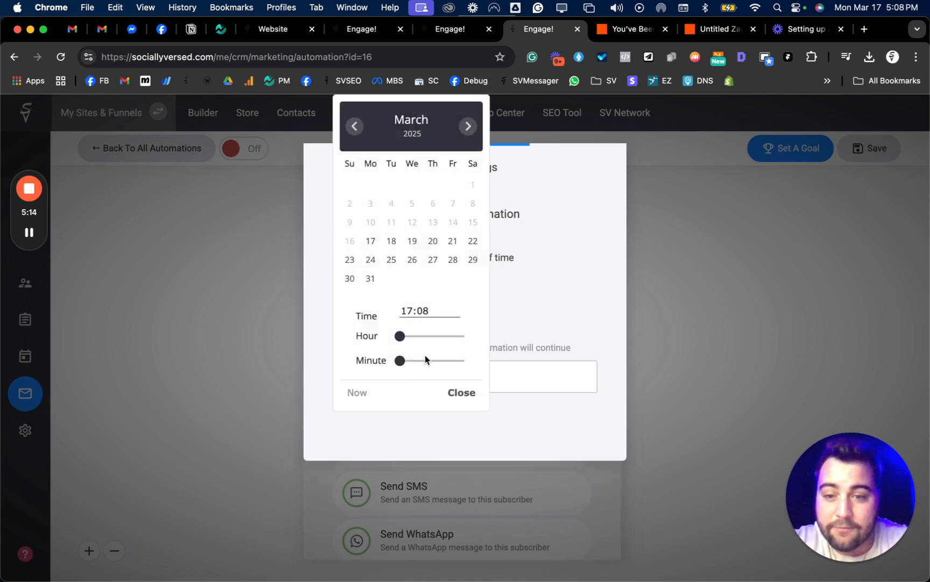
click(538, 269)
click(412, 312)
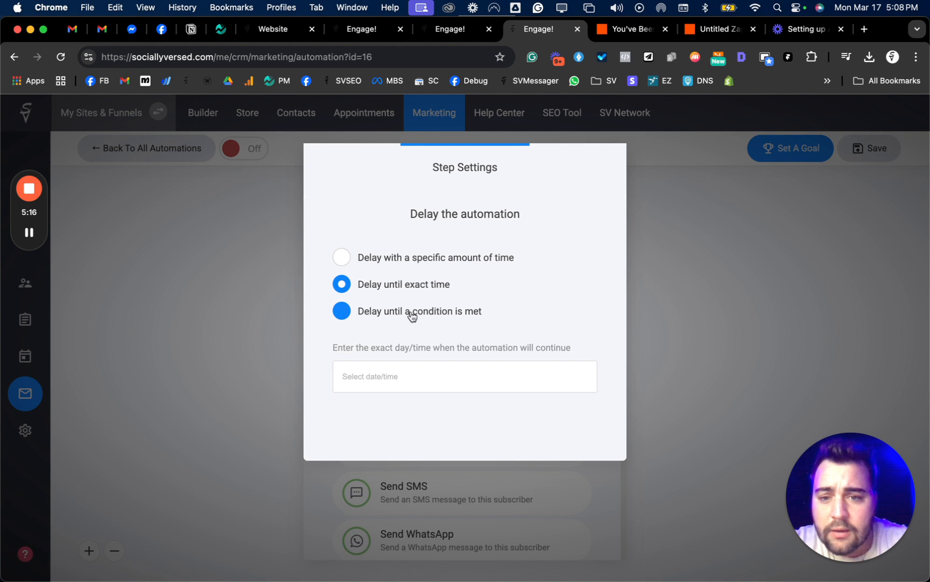
- Set the delay to a specific amount of time of 10 days and add it to the flow
click(395, 257)
click(385, 377)
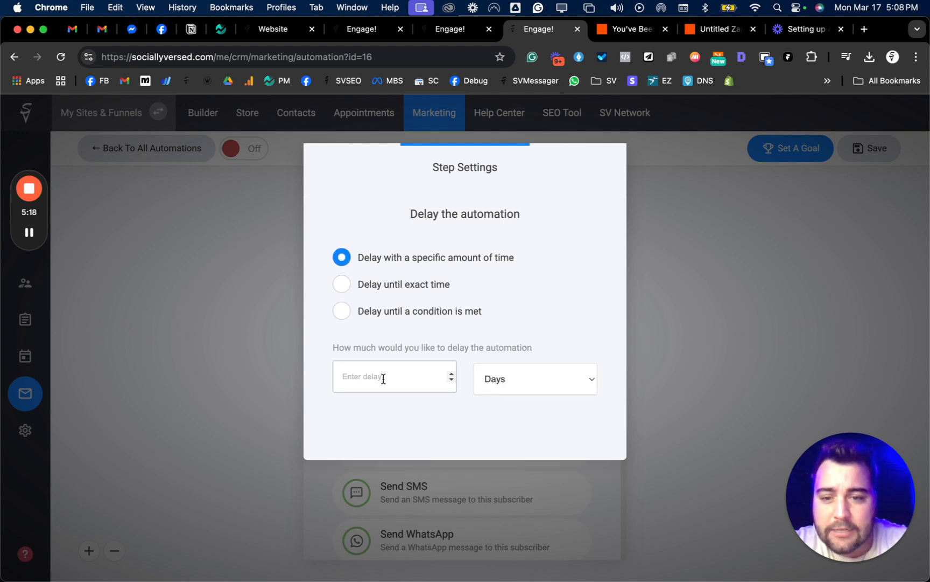
text(10)
key(Return)
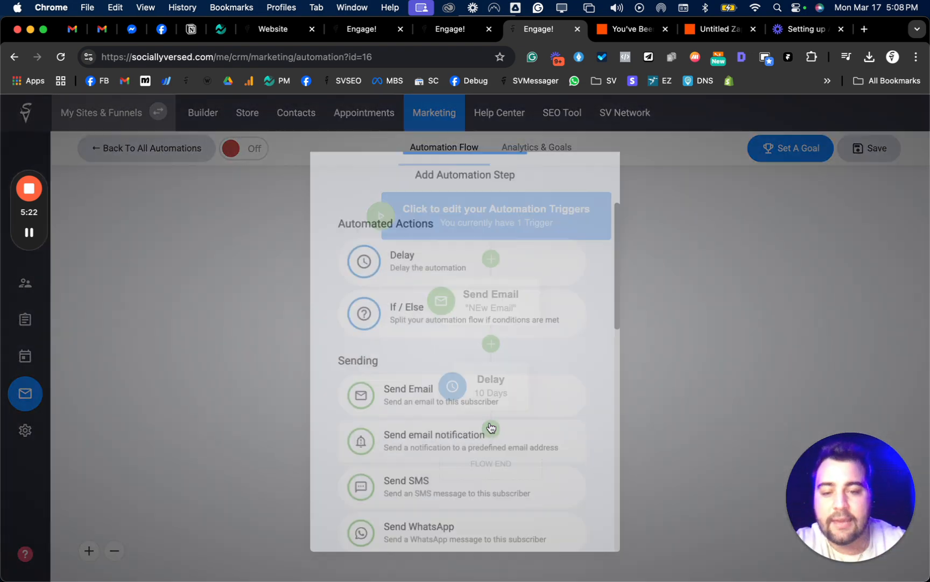
- Add a Send SMS step after the delay with the message "Hey! Still itnterete" and return to the flow
click(492, 429)
click(405, 486)
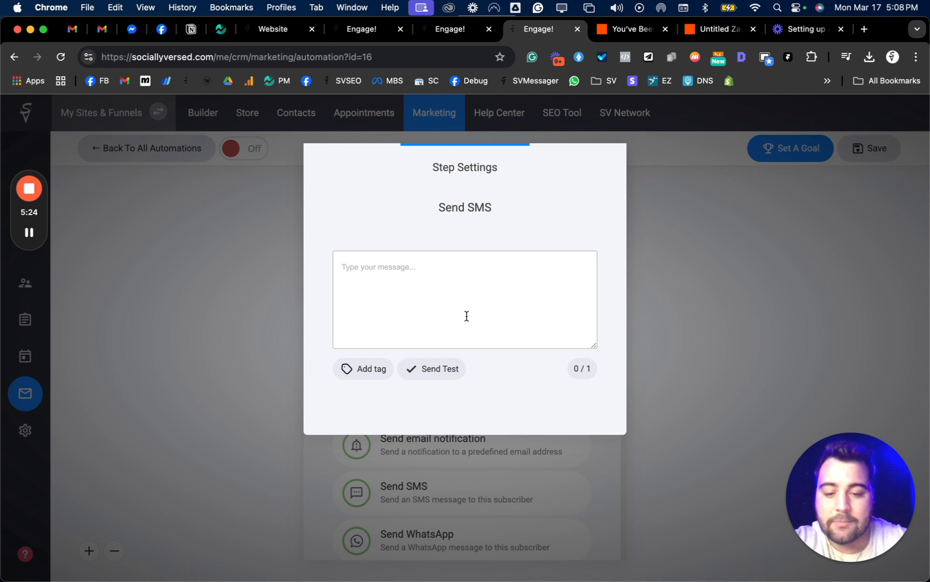
click(465, 316)
text(Hey)
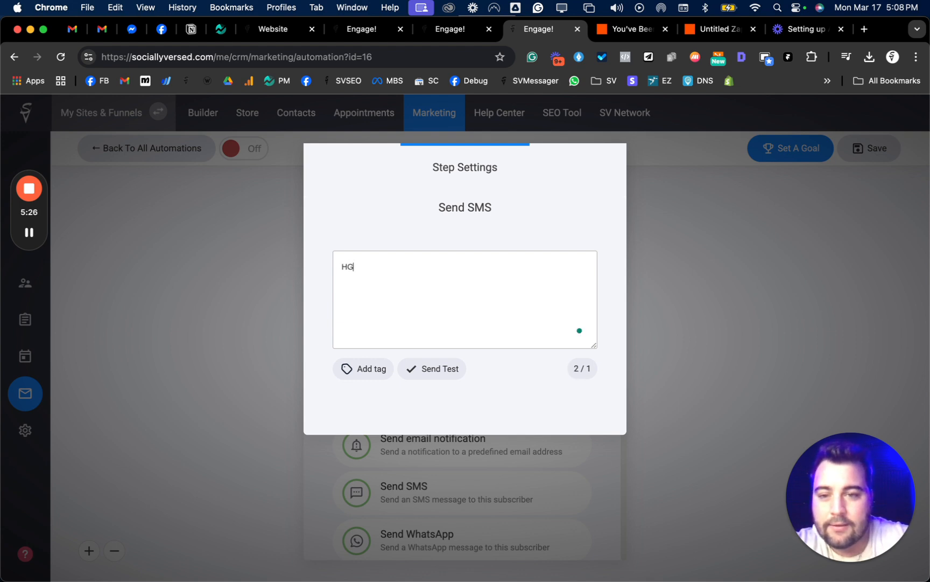
text(! Still i)
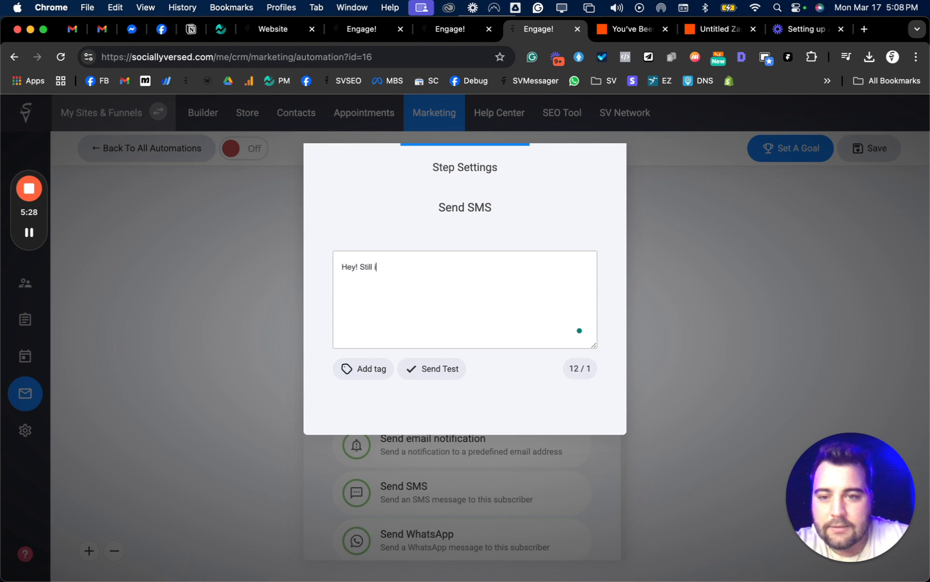
text(tntere)
key(BackSpace)
key(BackSpace)
key(BackSpace)
key(BackSpace)
text(nter)
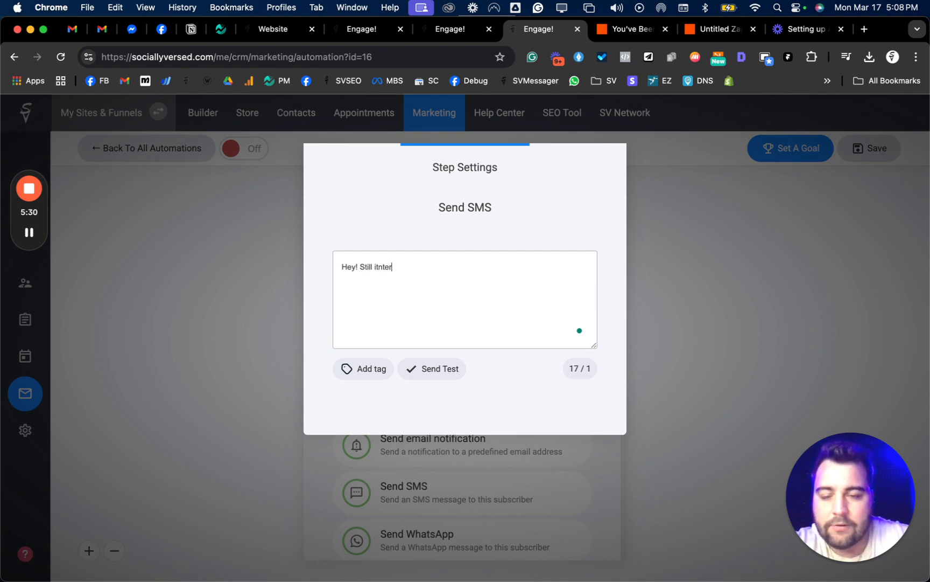
text(ete)
click(708, 289)
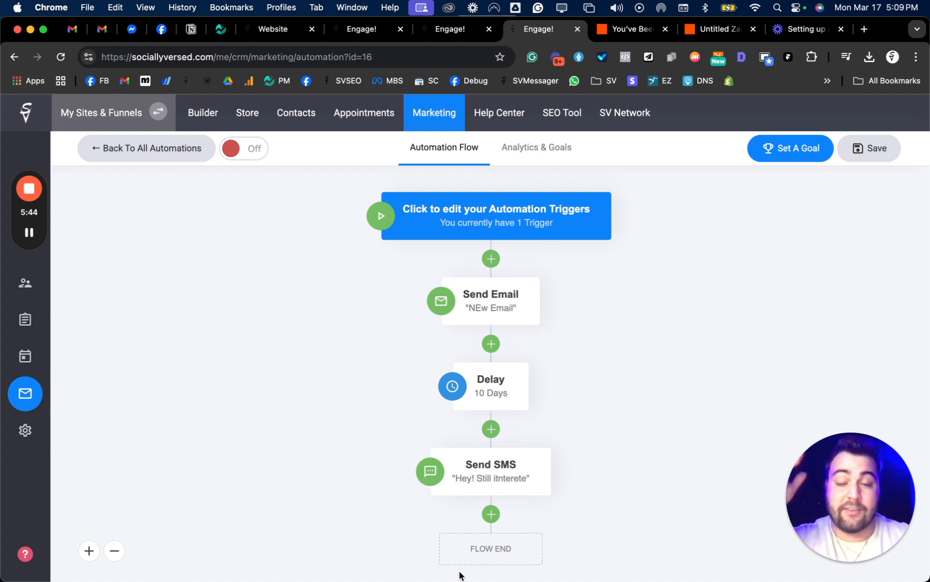
- Switch to Zapier, view the WebConnect invitation page, and bring up the untitled draft Zap
click(626, 29)
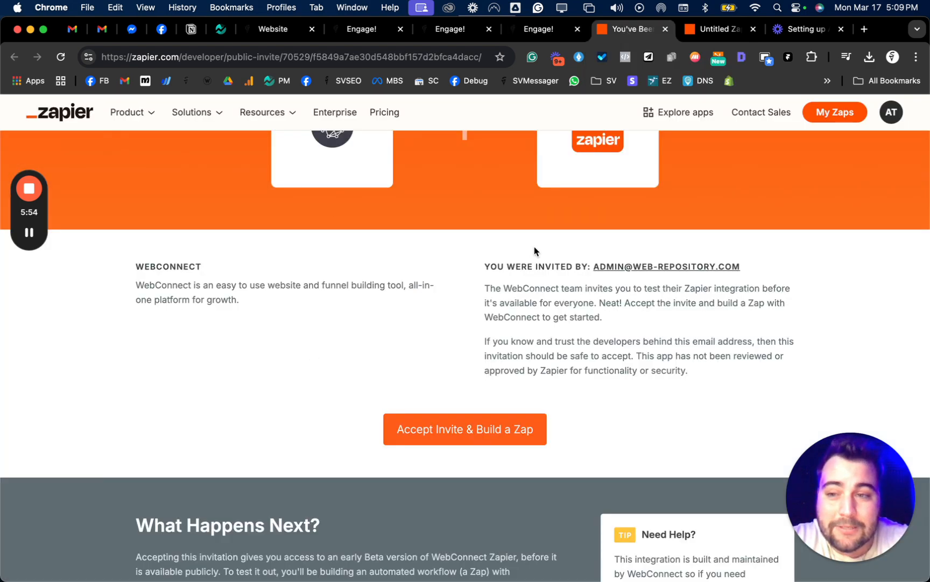
scroll(534, 246, up, 5)
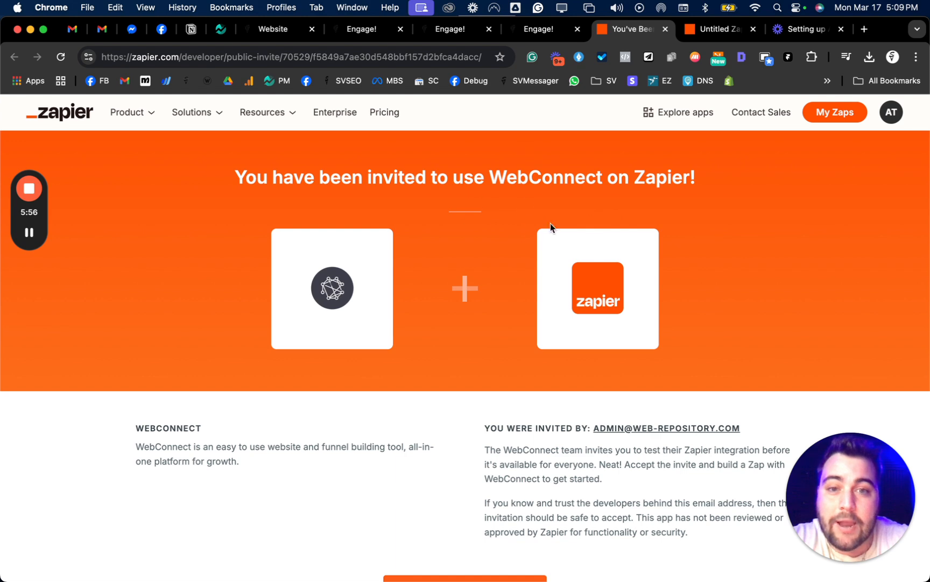
click(722, 36)
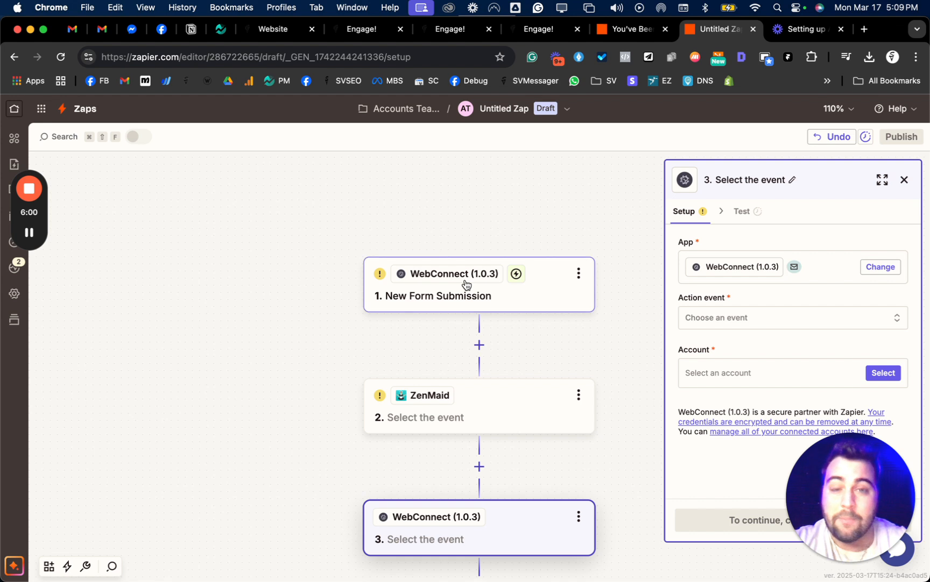